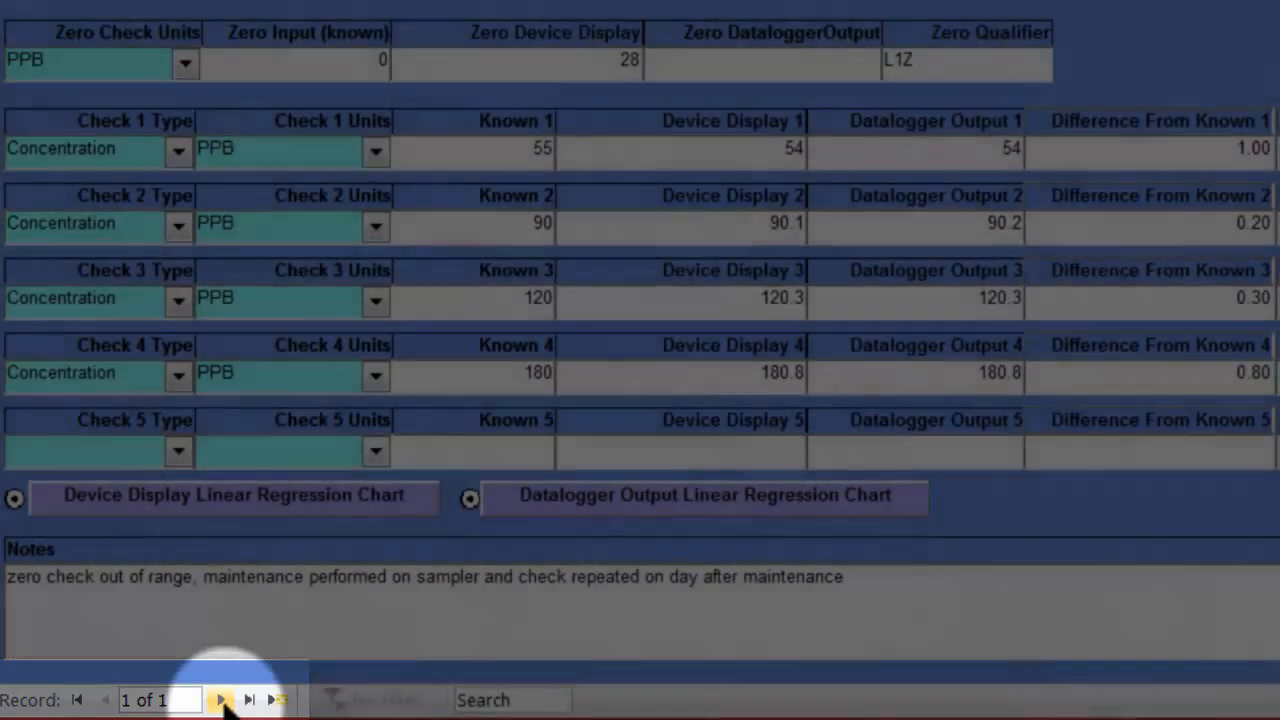
- Start a new quality control record for pollutant O3 with a bi-weekly QC frequency
left_click(222, 700)
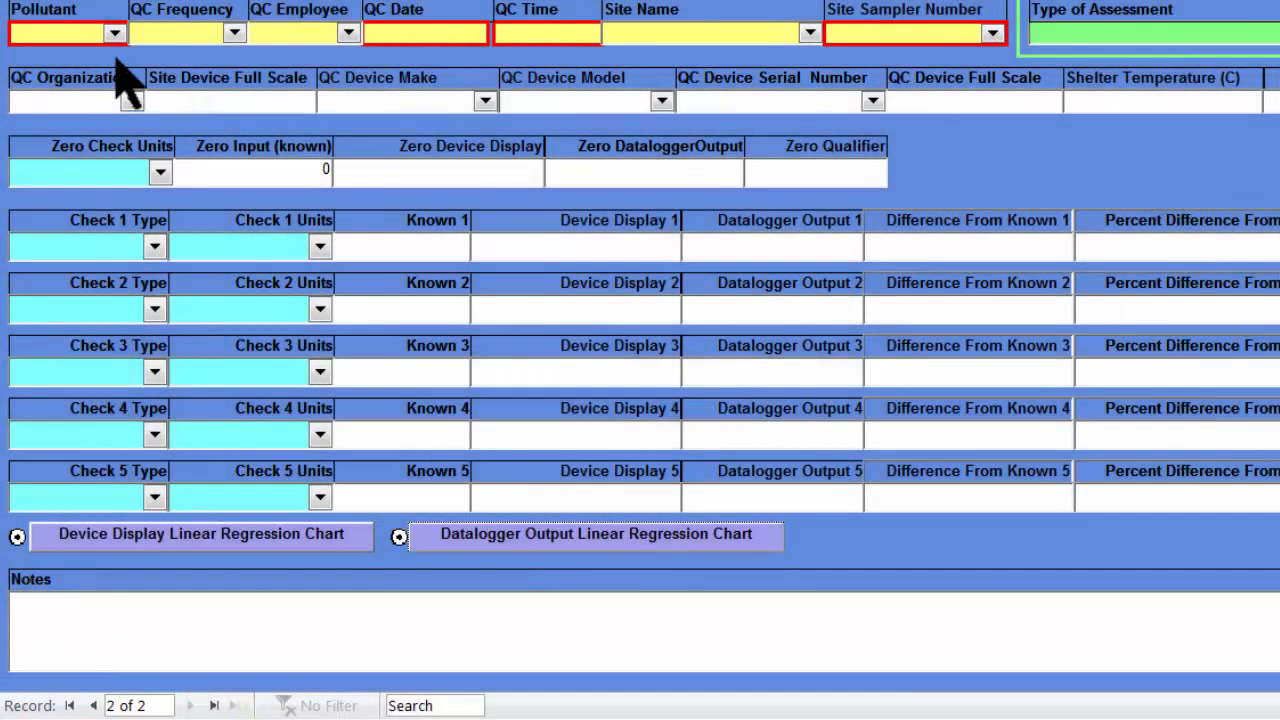
left_click(115, 33)
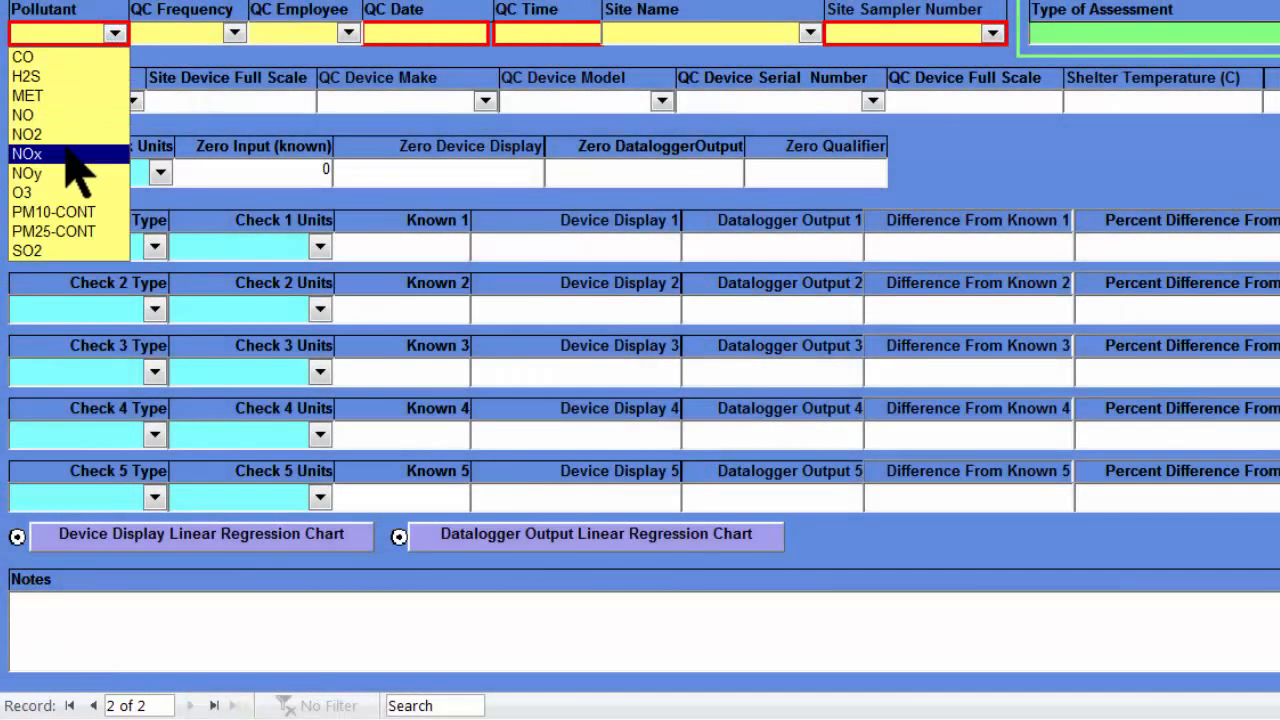
left_click(60, 192)
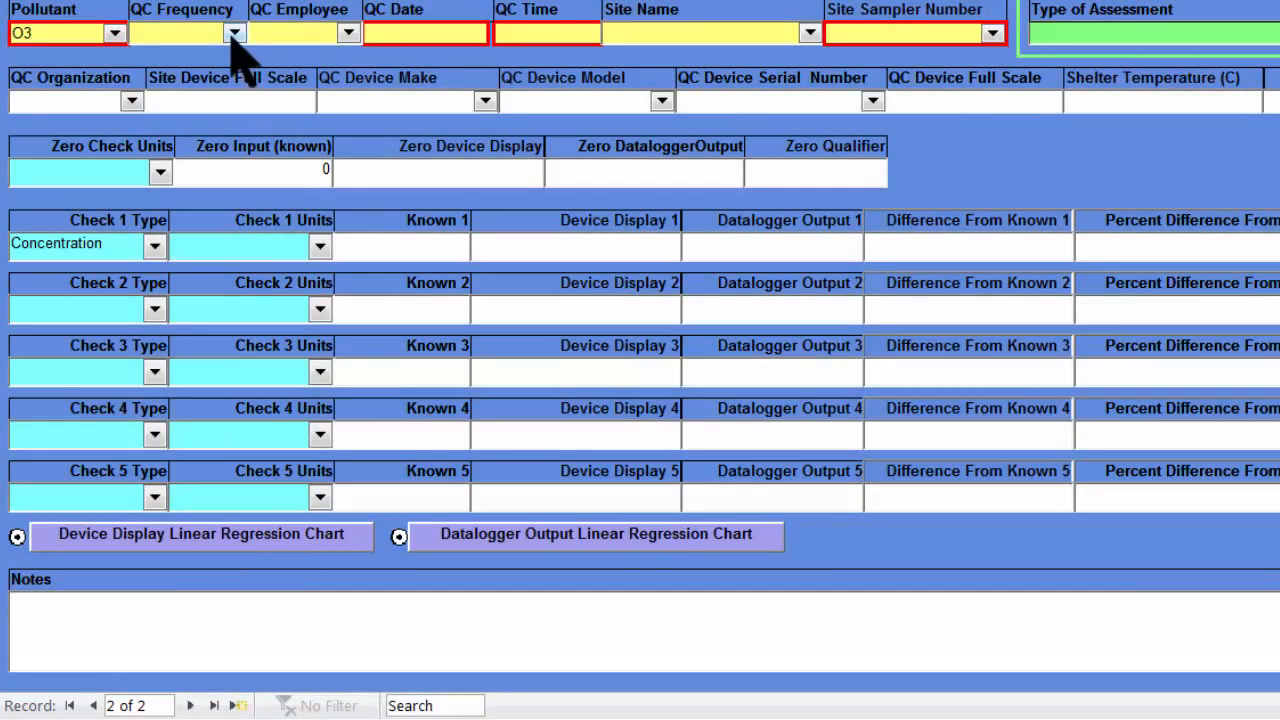
left_click(234, 33)
left_click(200, 71)
- Assign QC employee AL and set the QC date to 8/8/2013 and the QC time to 8:50
left_click(347, 33)
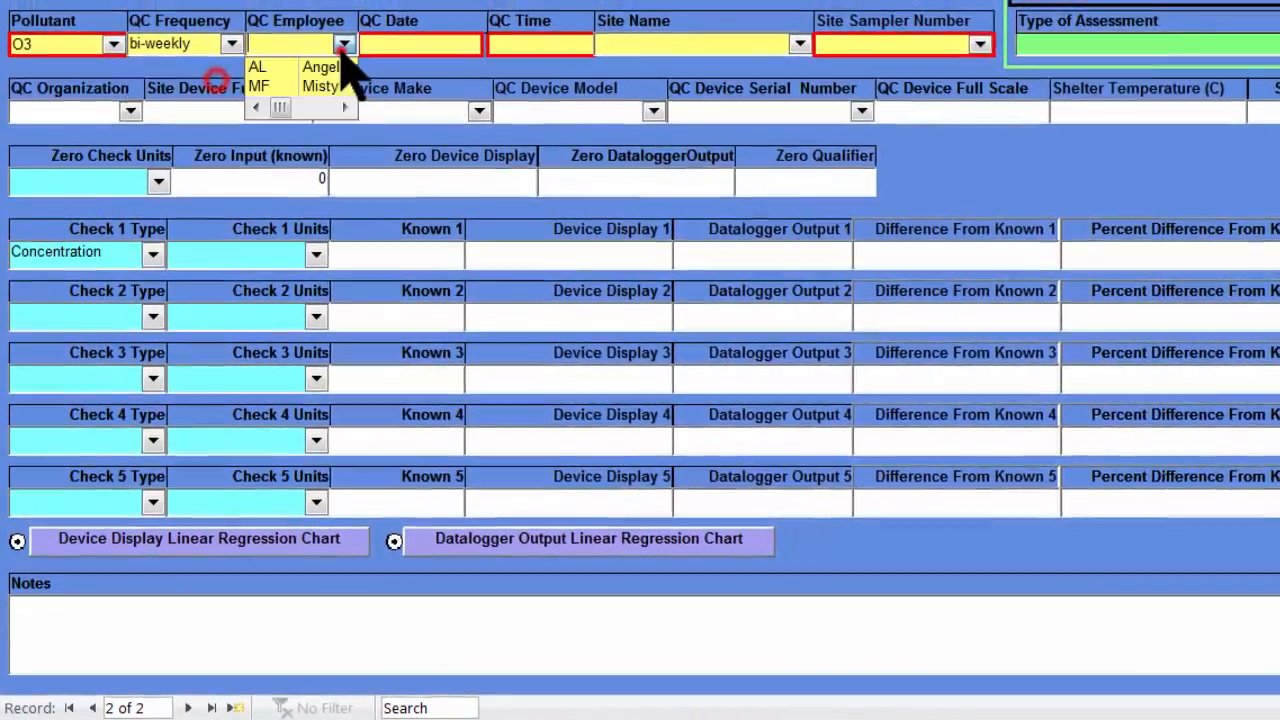
left_click(330, 68)
key("Tab")
type("8/")
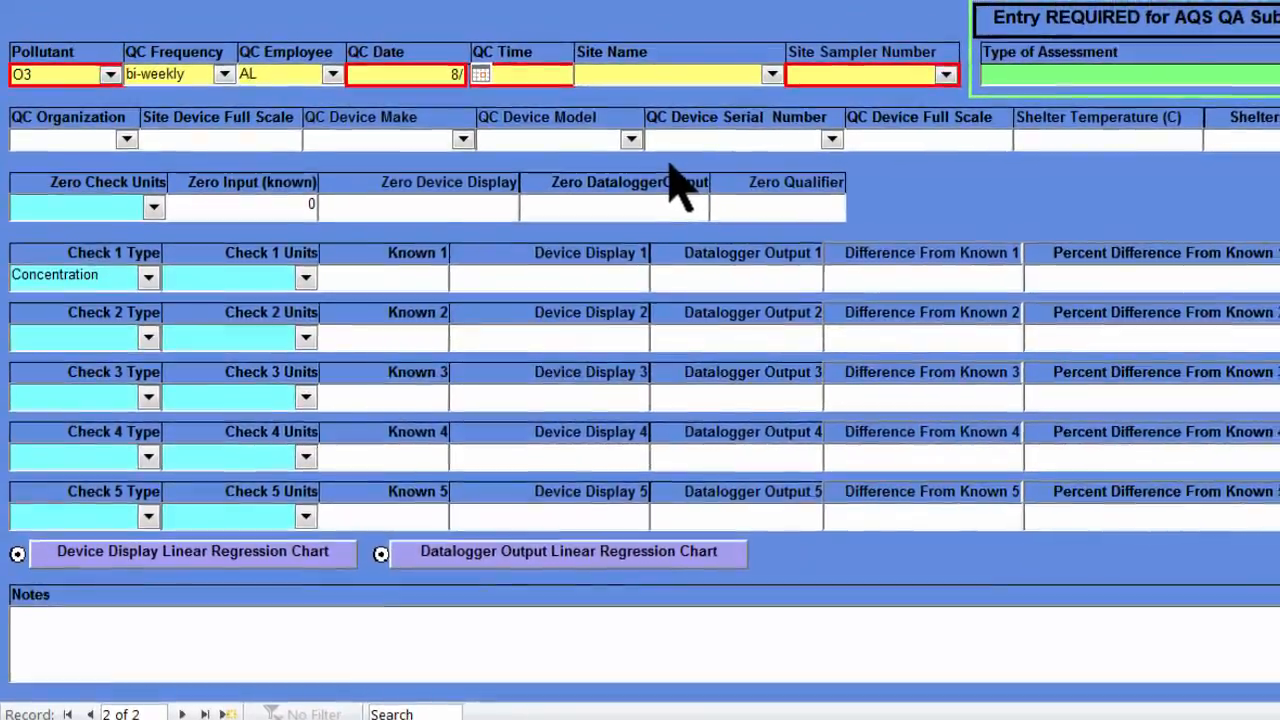
type("8")
key("Tab")
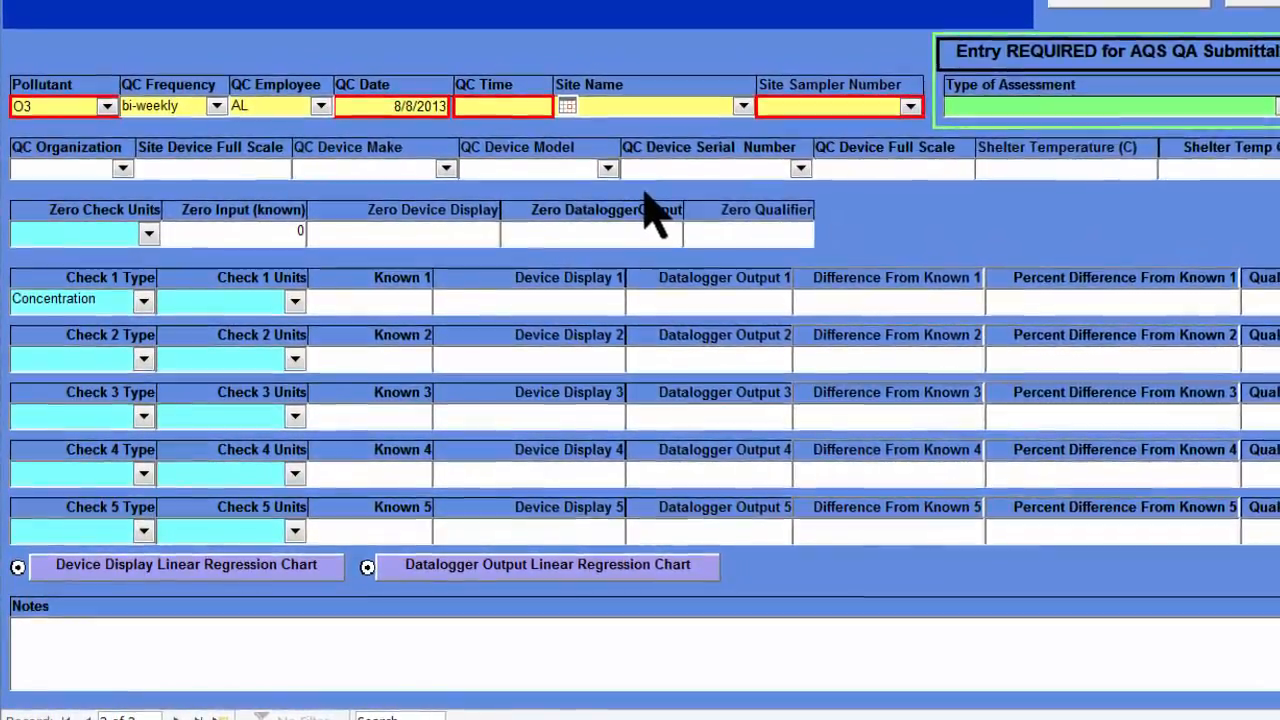
type("8:50")
- Set the site to Tribal Air Office, the sampler number to INO3 and the assessment type to 1-Point Quality Control (QC)
left_click(743, 106)
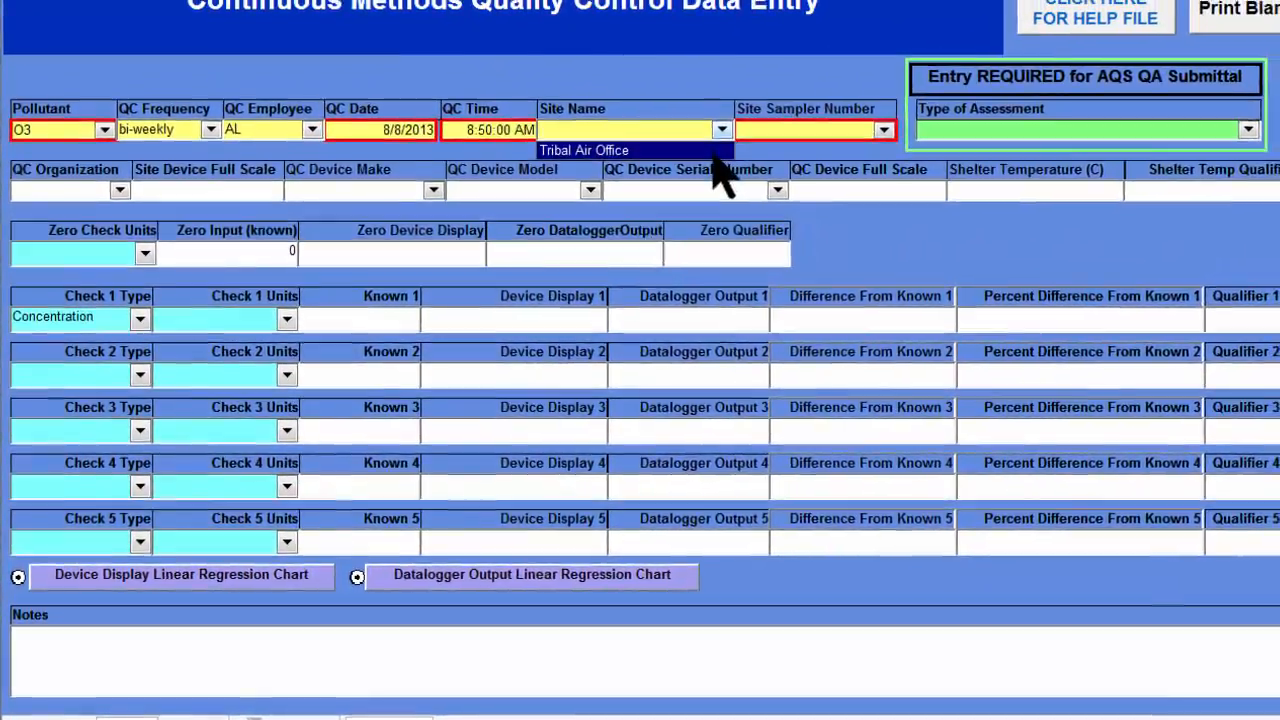
left_click(714, 152)
left_click(884, 129)
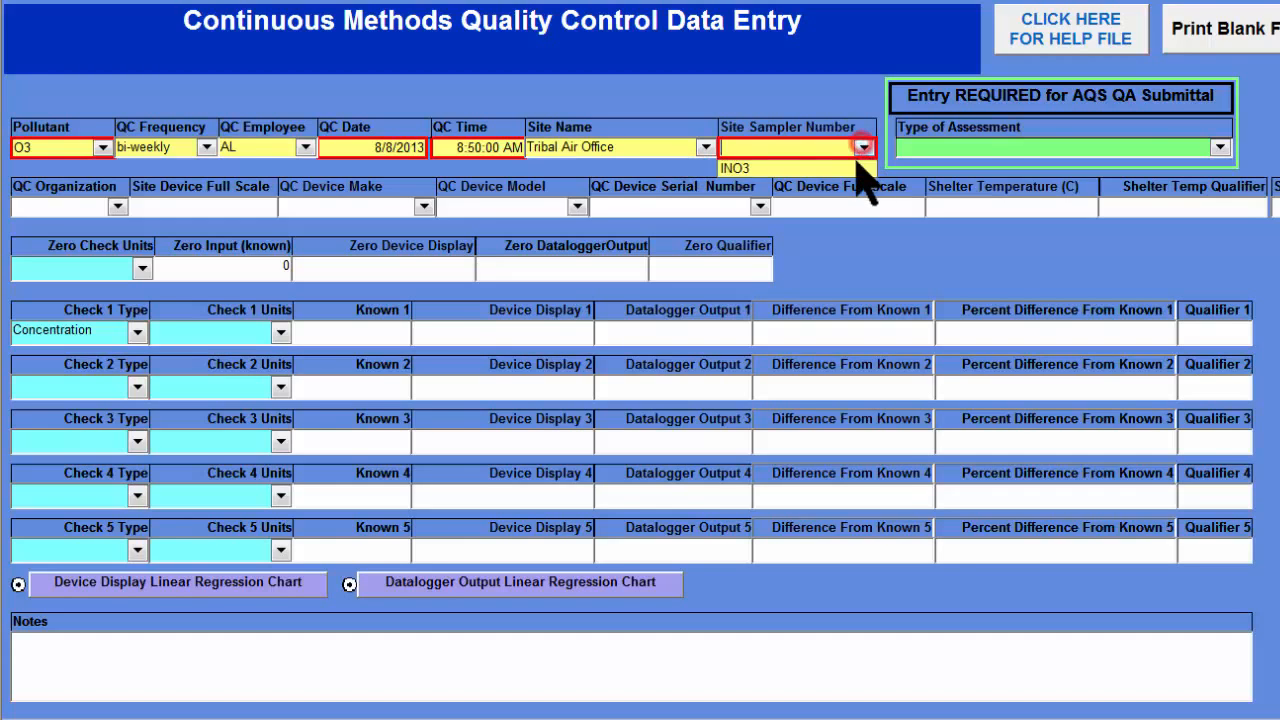
left_click(858, 168)
left_click(1220, 148)
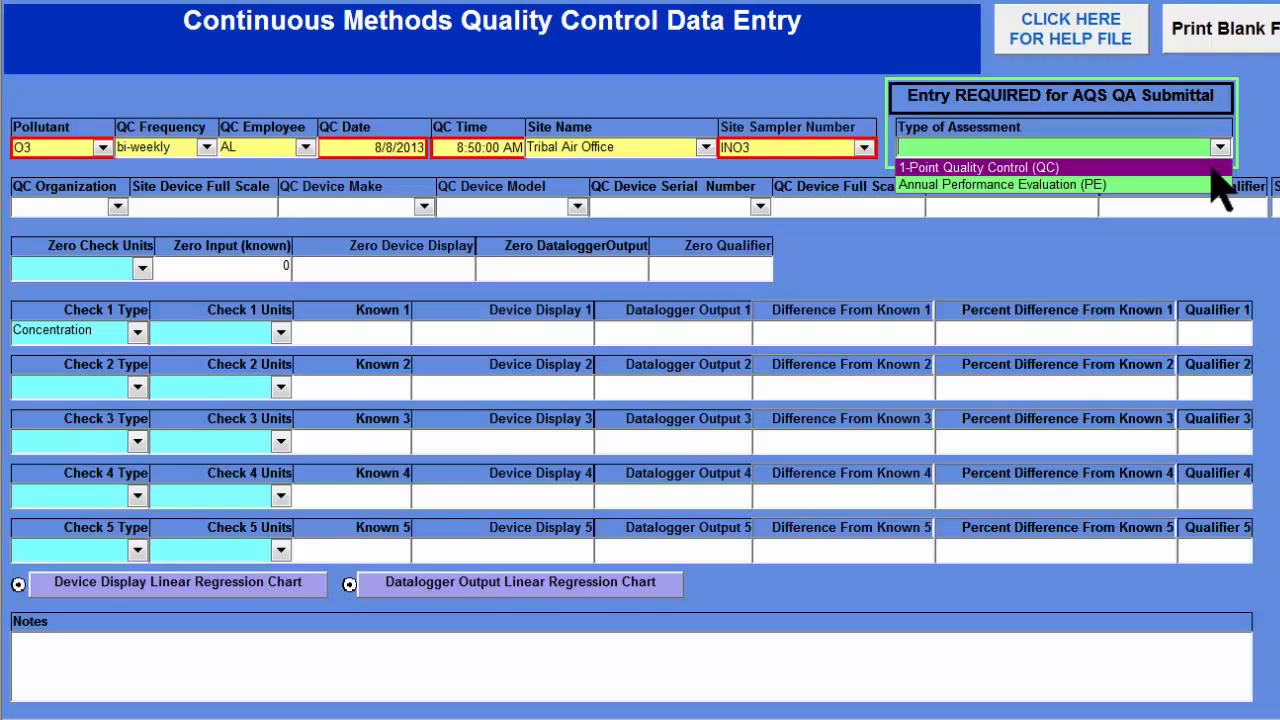
left_click(1212, 168)
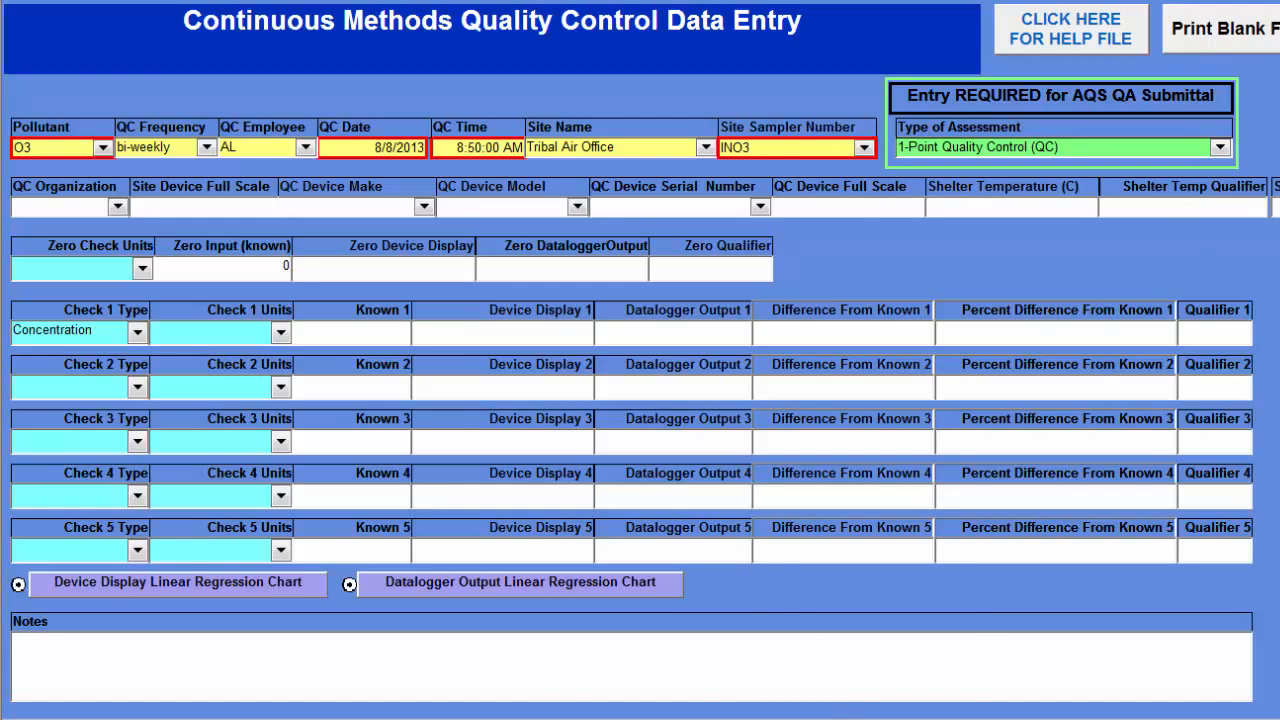
- Switch to OzoneAnalyzerQCSheets.doc in Word and review the sampler readings, concentration checks and regression values on the ozone biweekly QC form
mouse_move(693, 719)
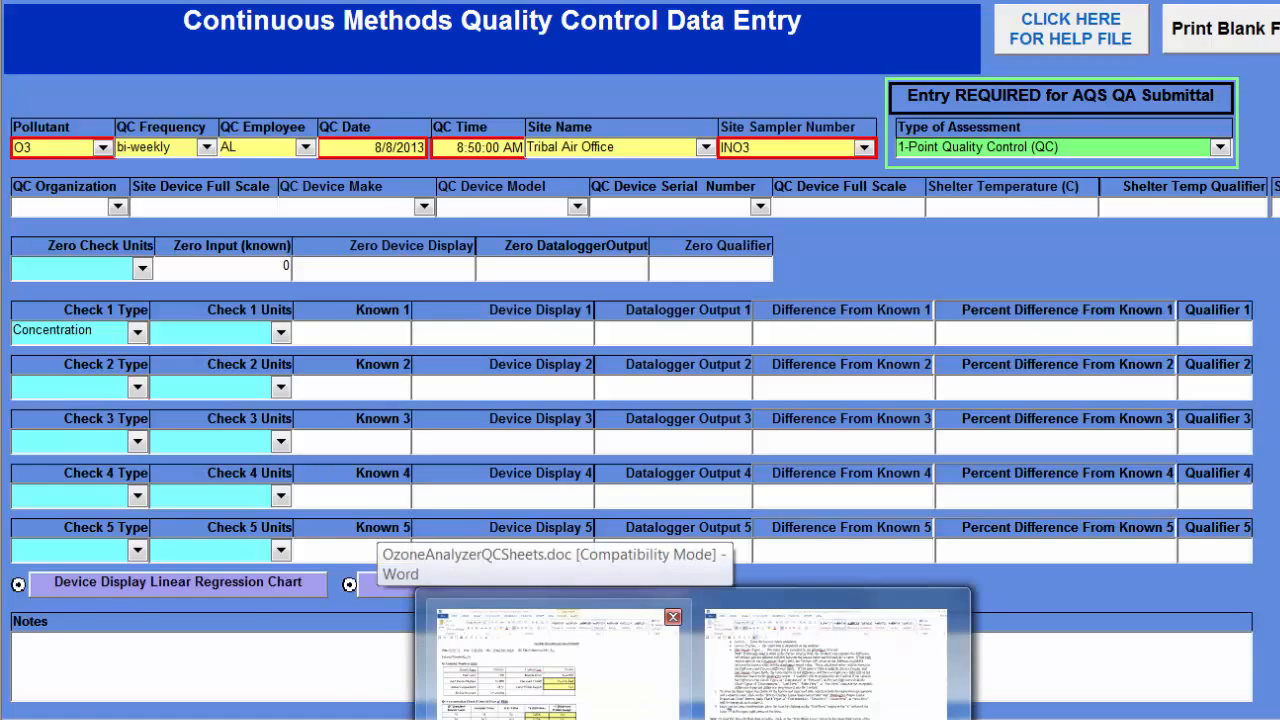
left_click(550, 665)
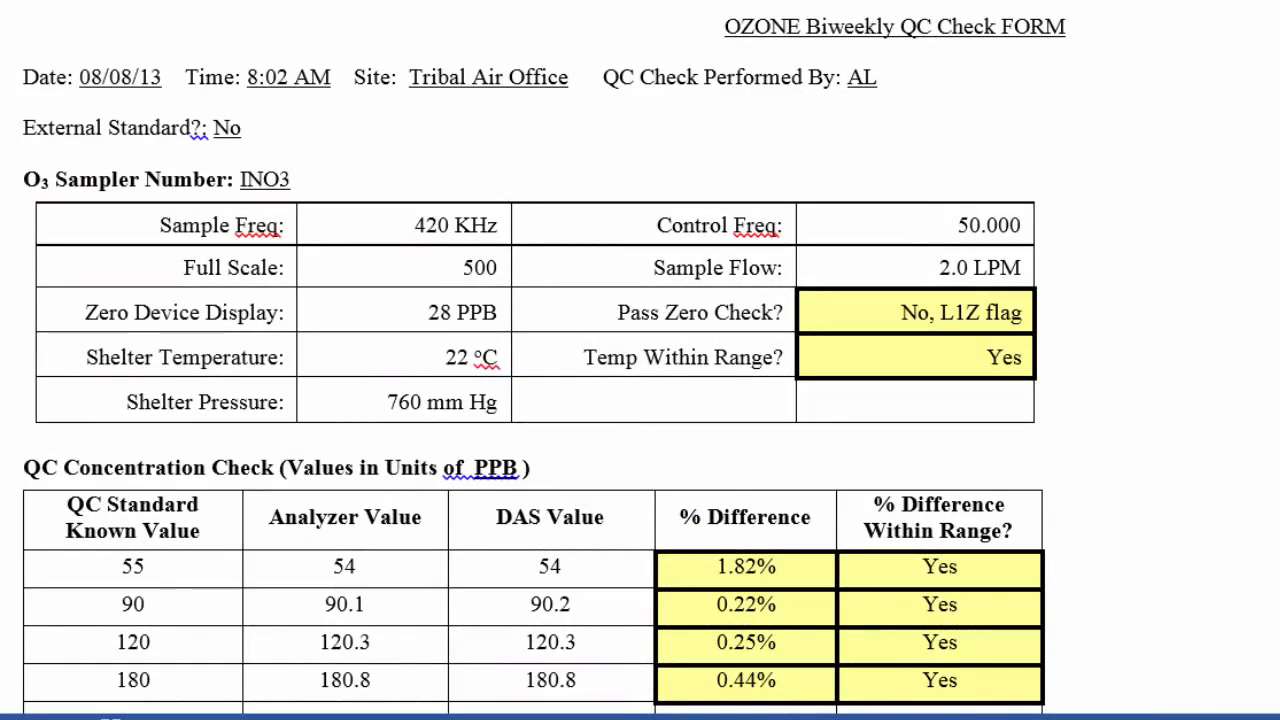
scroll(544, 360, "down", 10)
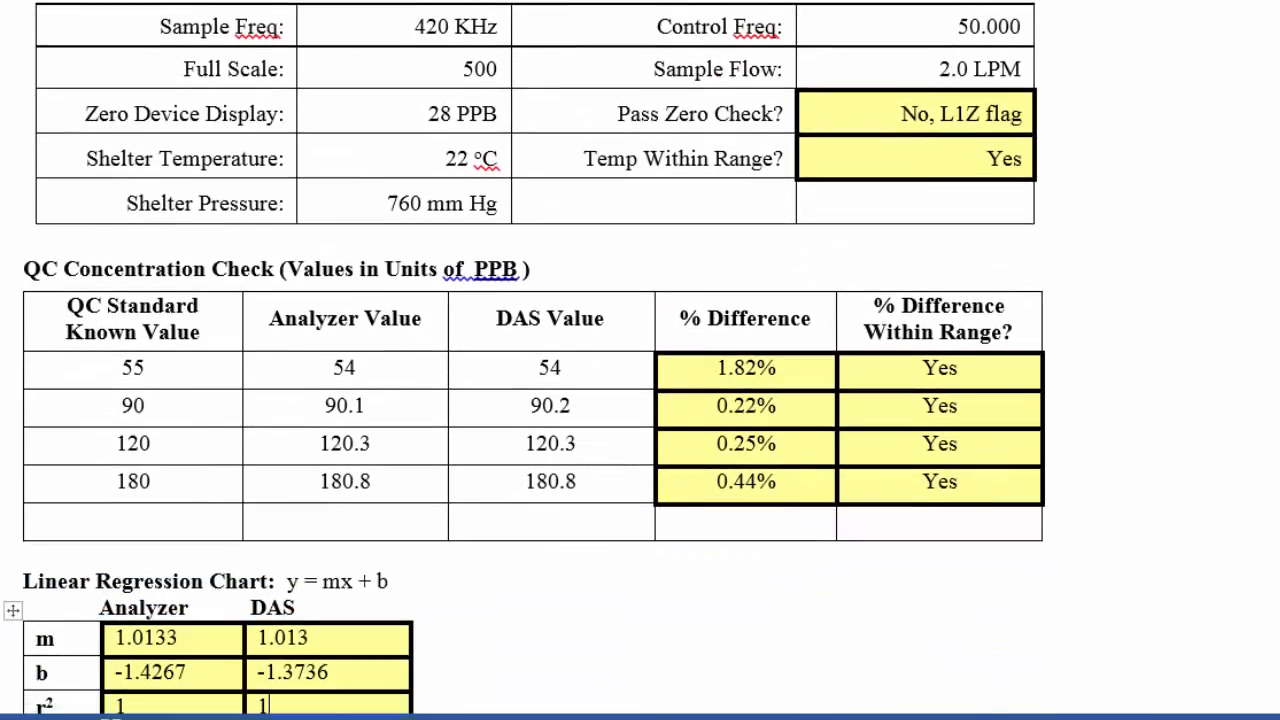
scroll(544, 405, "down", 2)
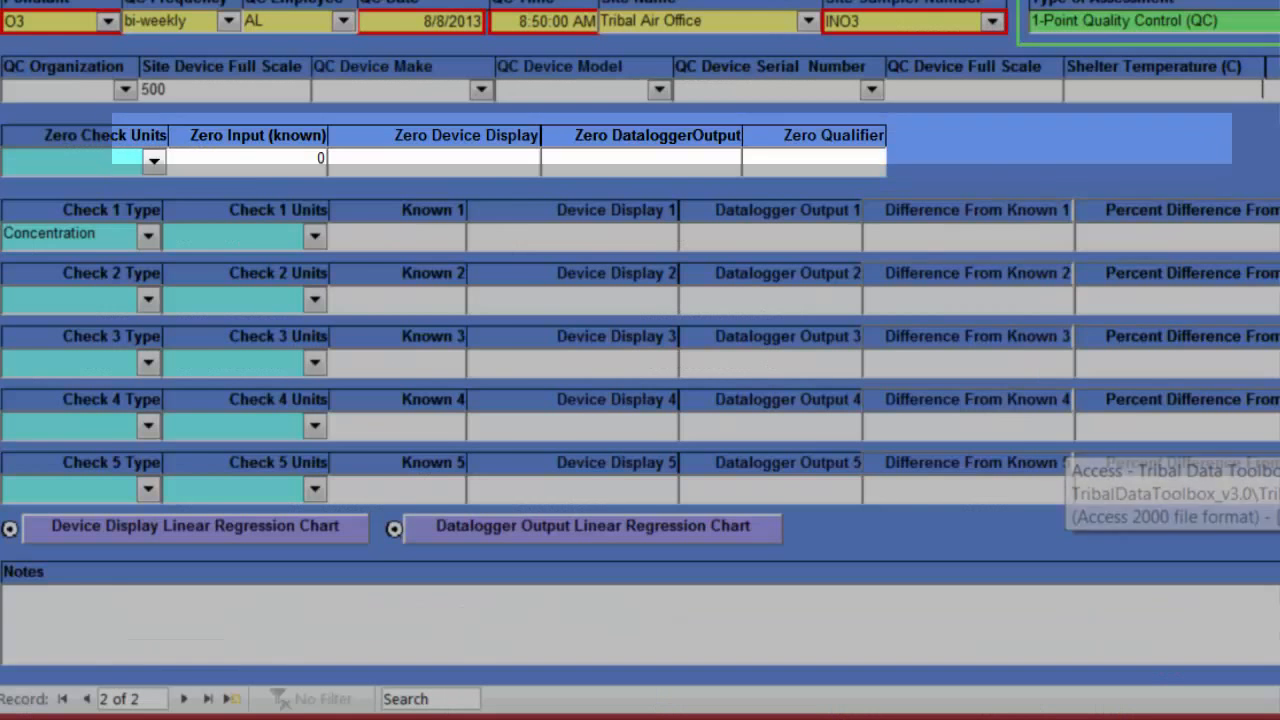
- Set the shelter temperature to 22 °C and the zero check units to PPB in the Access QC record
type("22")
key("Tab")
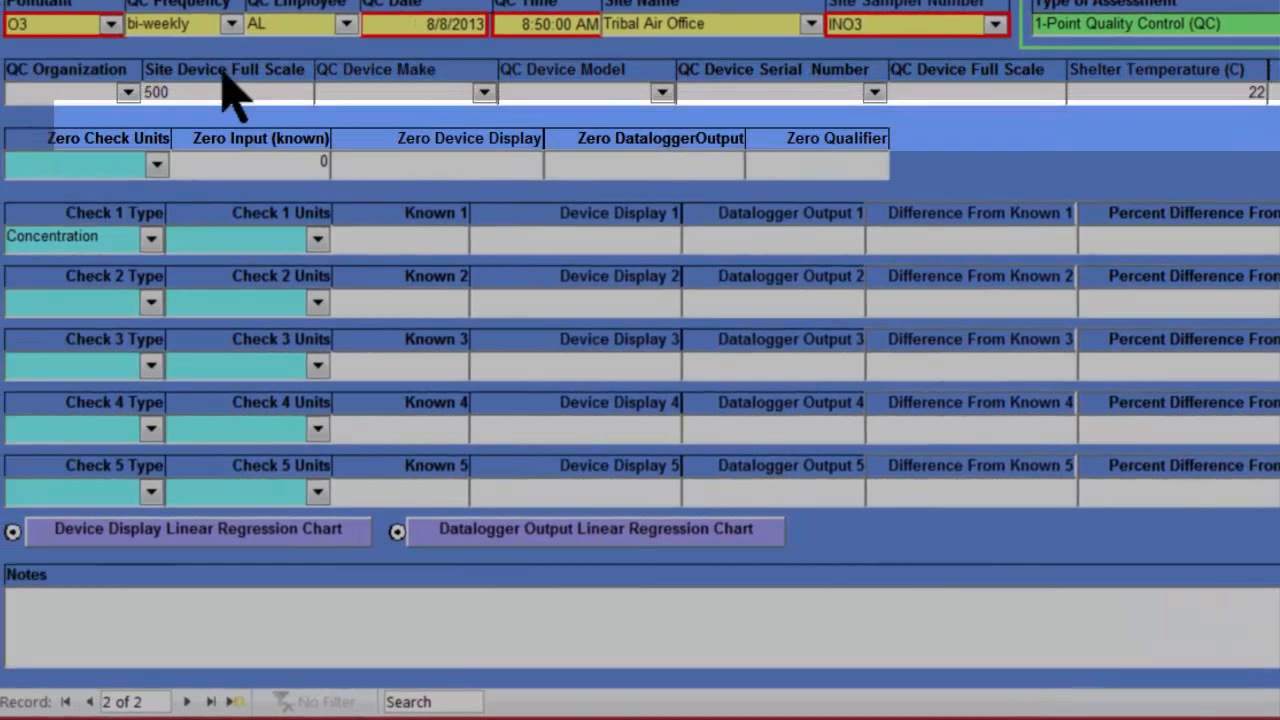
left_click(158, 160)
left_click(157, 163)
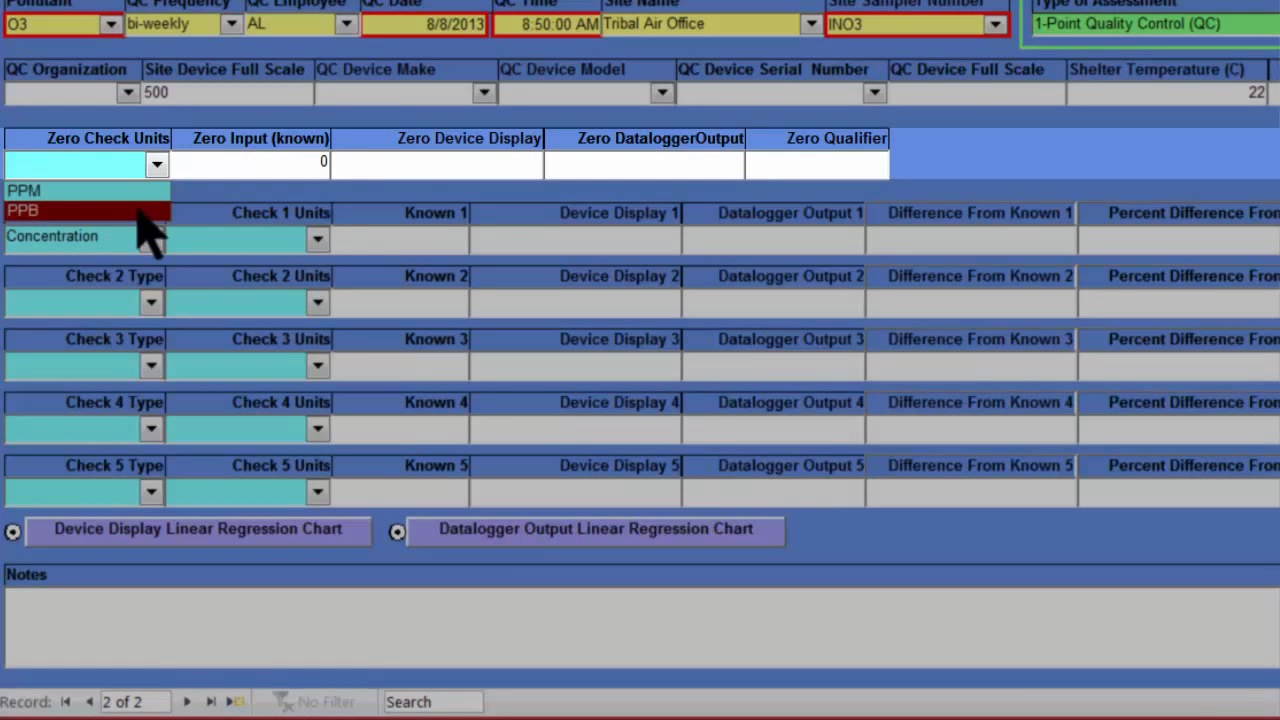
key("Escape")
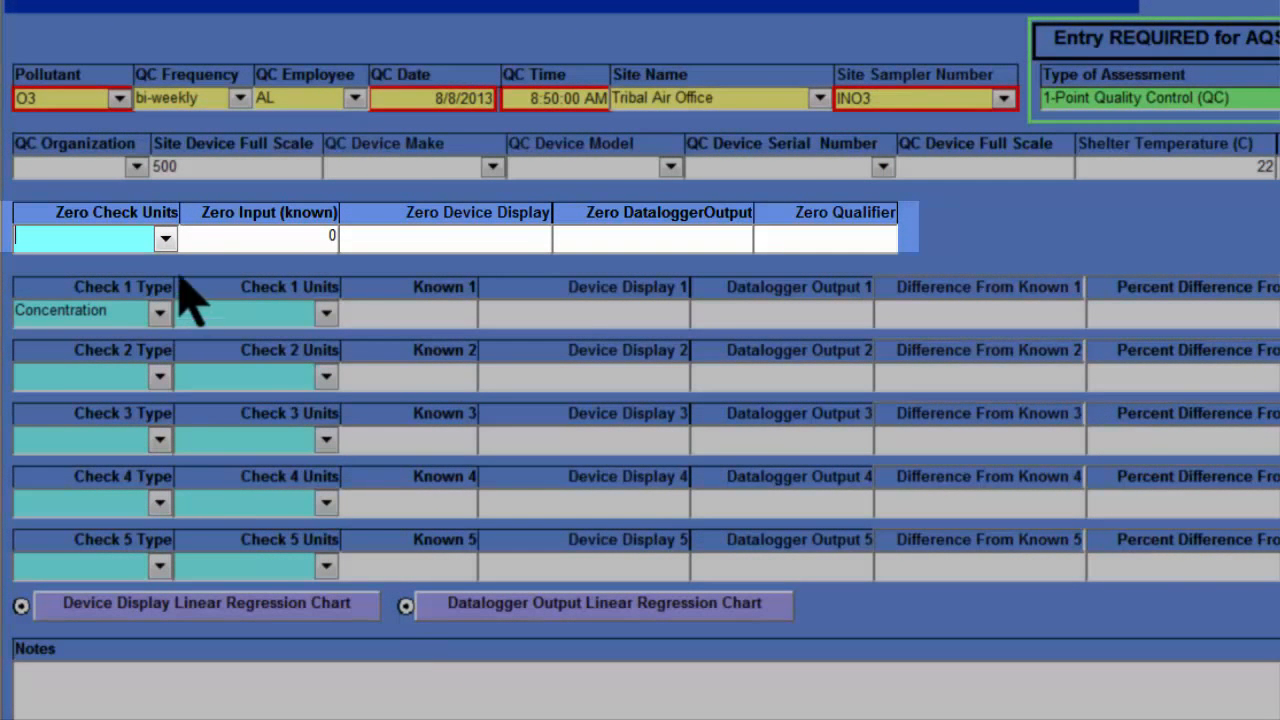
left_click(165, 238)
left_click(150, 260)
- Keep the known zero input at 0, enter a zero device display of 1.9 and move on to the Check 1 type
left_click(286, 237)
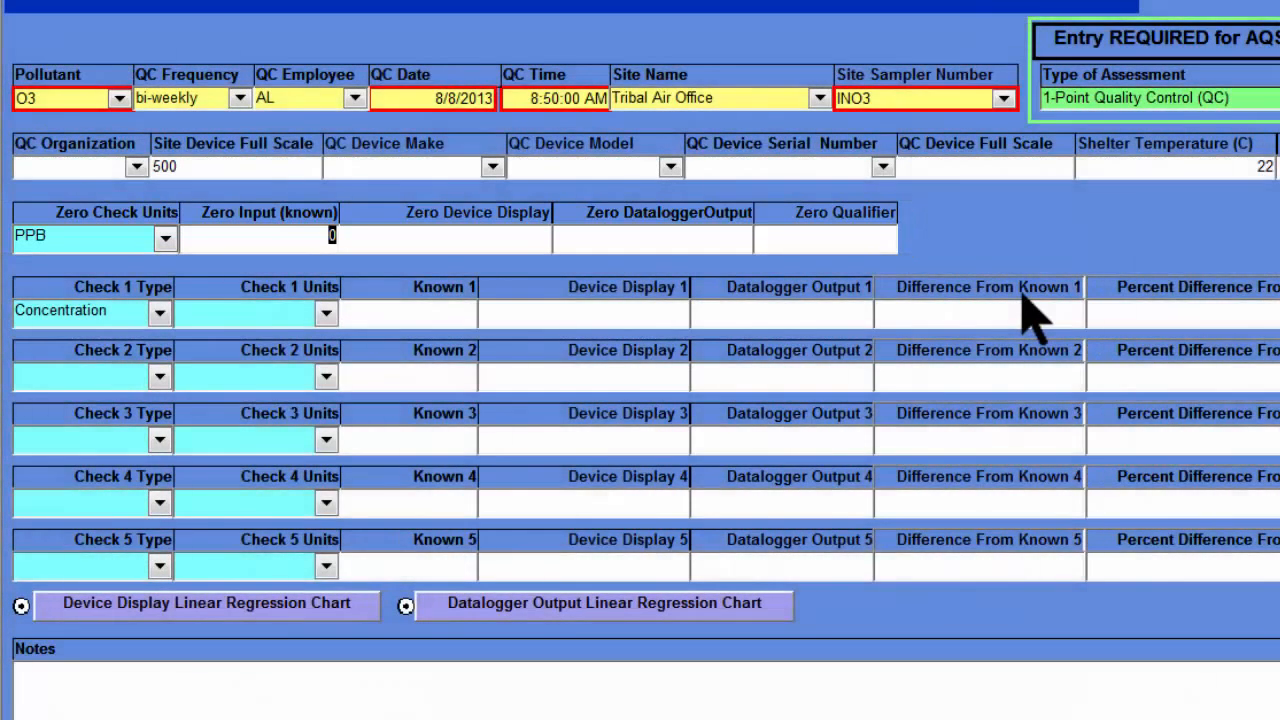
key("Tab")
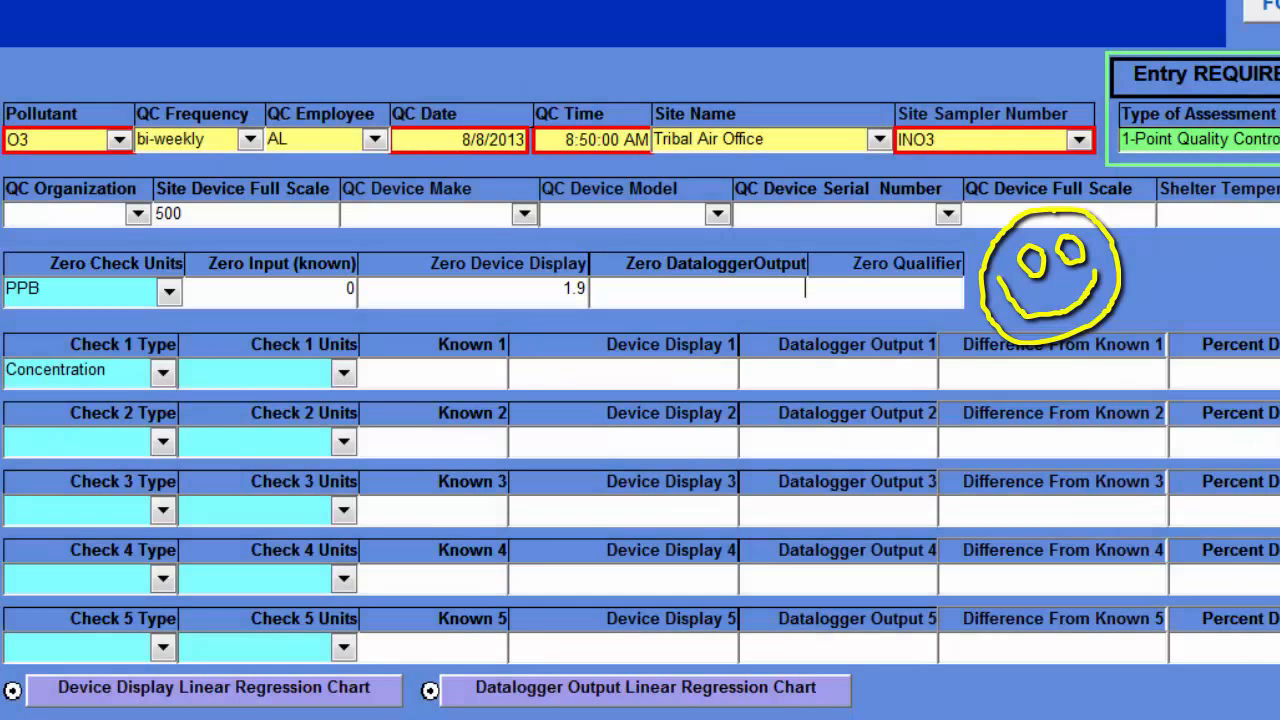
key("Tab")
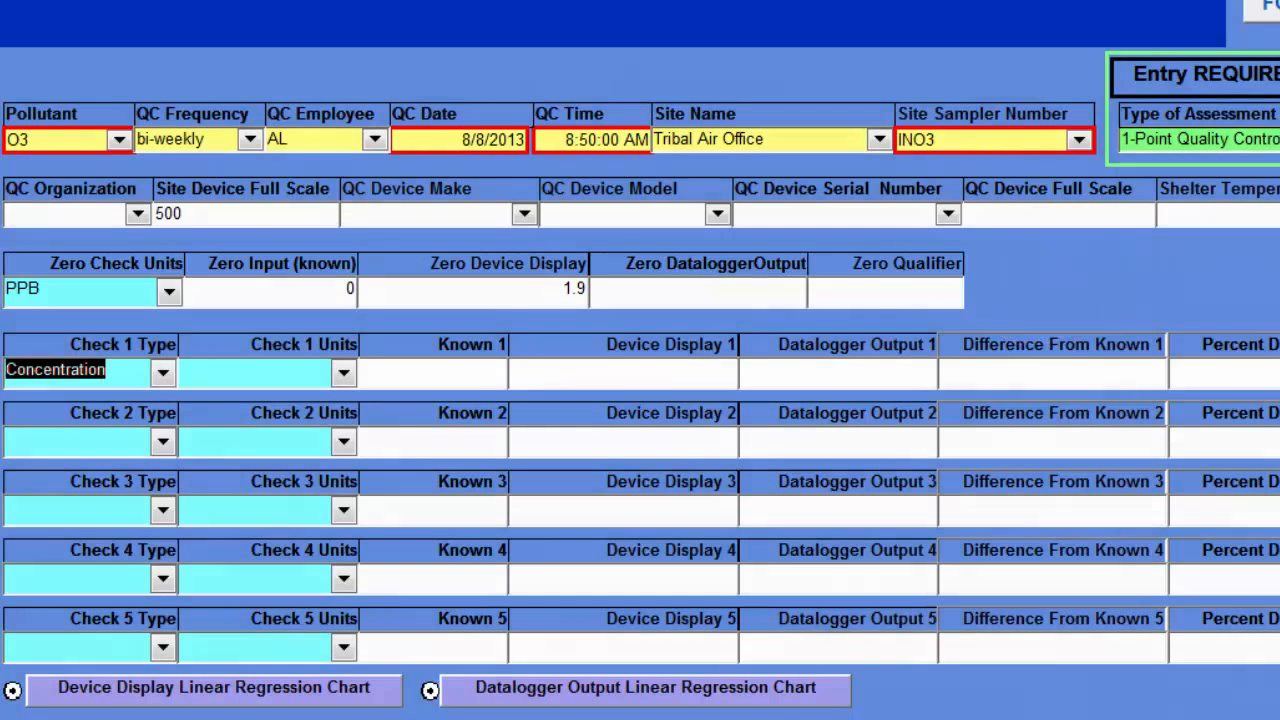